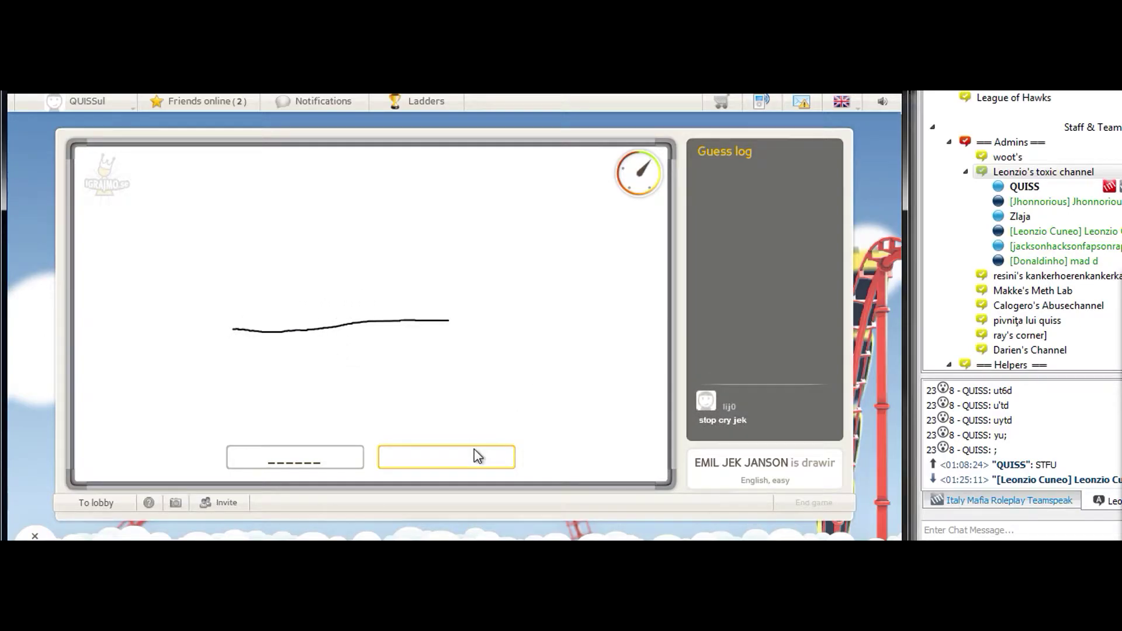
Guess 'roads' and then 'turtle' for the other player's sketch
key(Return)
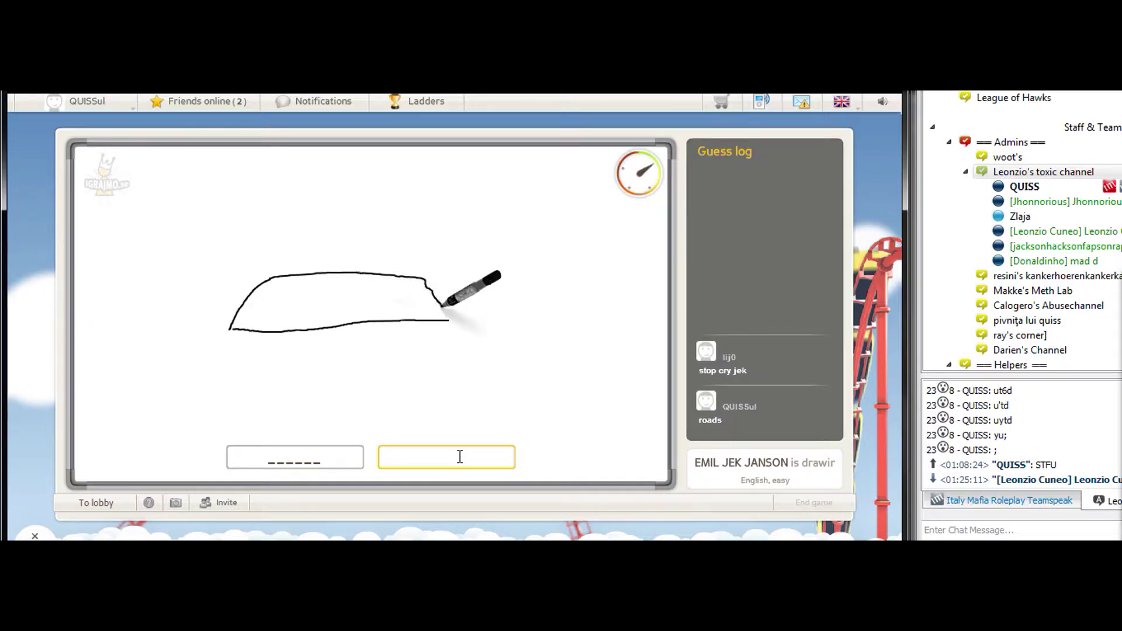
text(turtle)
key(Return)
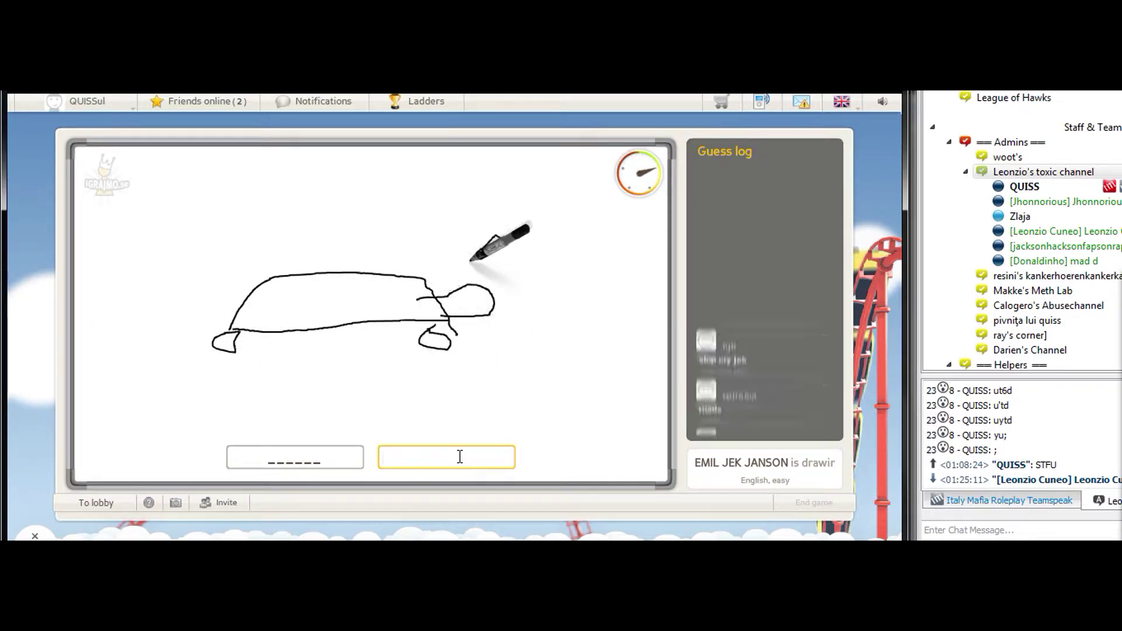
text(turtle)
Guess 'turtle' again, remove the stray letter, and guess 'turtles'
key(Return)
text(s)
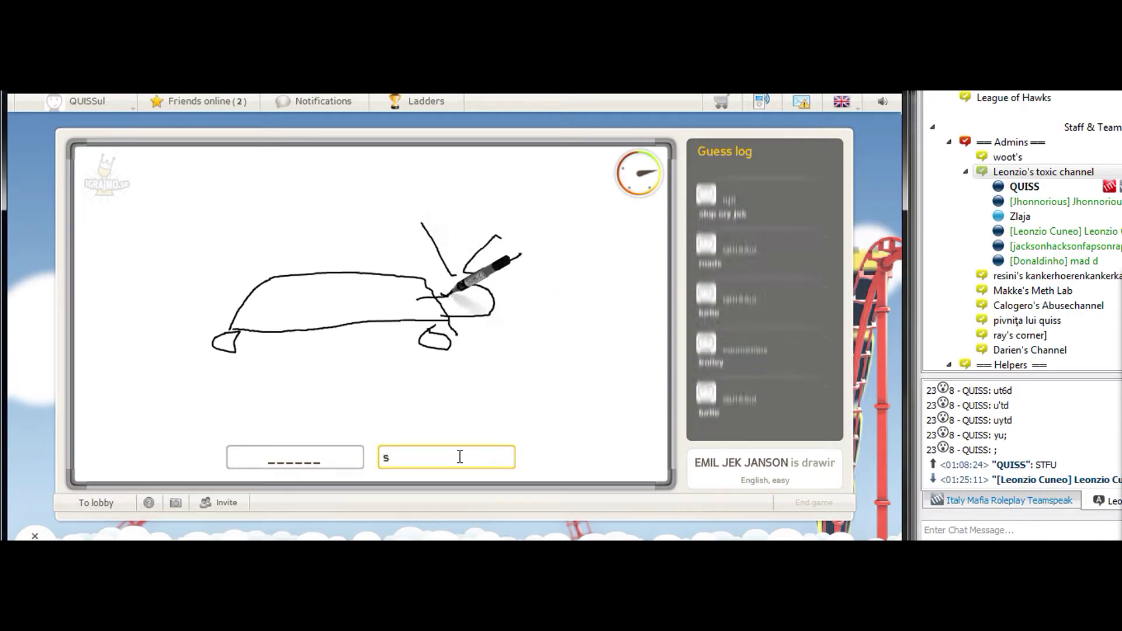
key(BackSpace)
text(turtles)
key(Return)
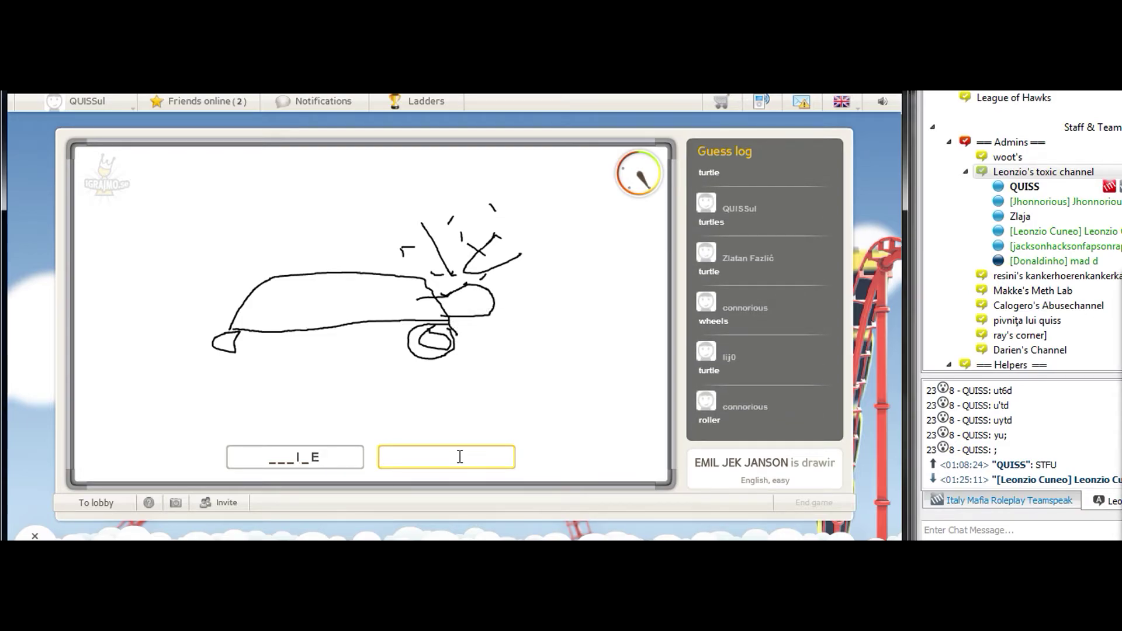
text(heels)
Submit the guess 'wheels' for the sketch
key(Return)
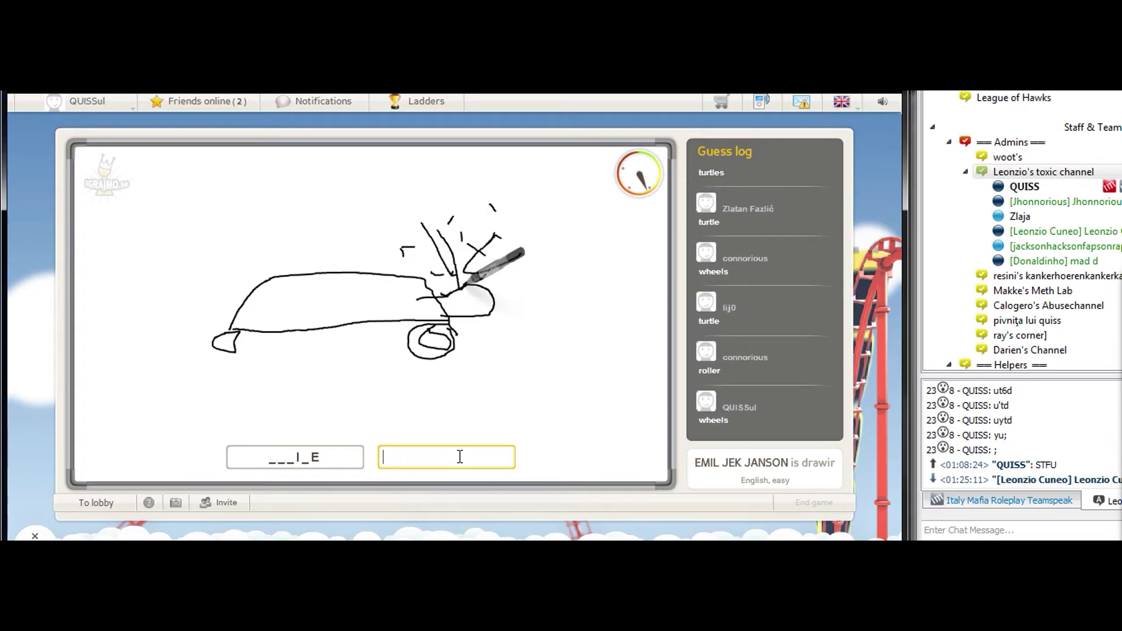